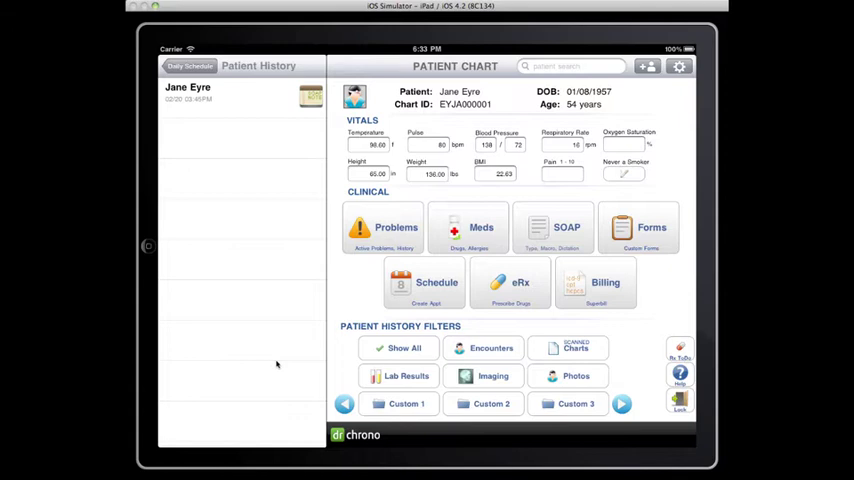
# Search Jane Eyre's problem list for 'hyperlip' to list hyperlipidemia ICD-9 codes
pyautogui.click(377, 235)
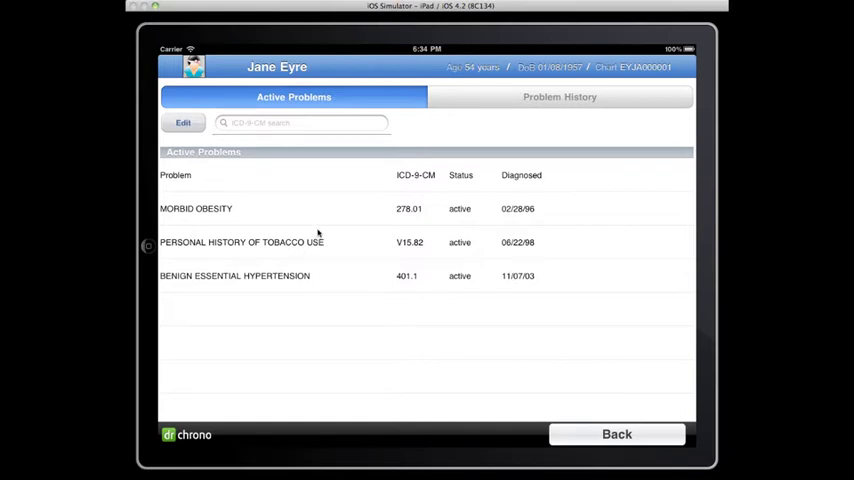
pyautogui.click(309, 125)
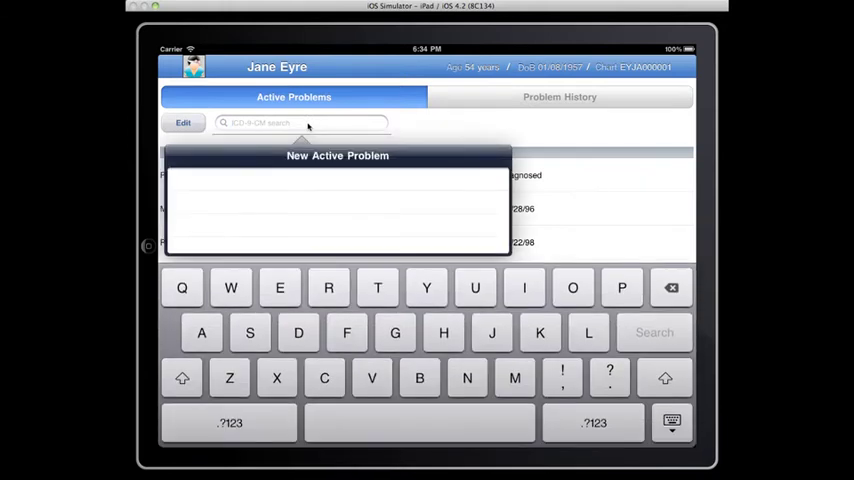
pyautogui.write('hyperlip')
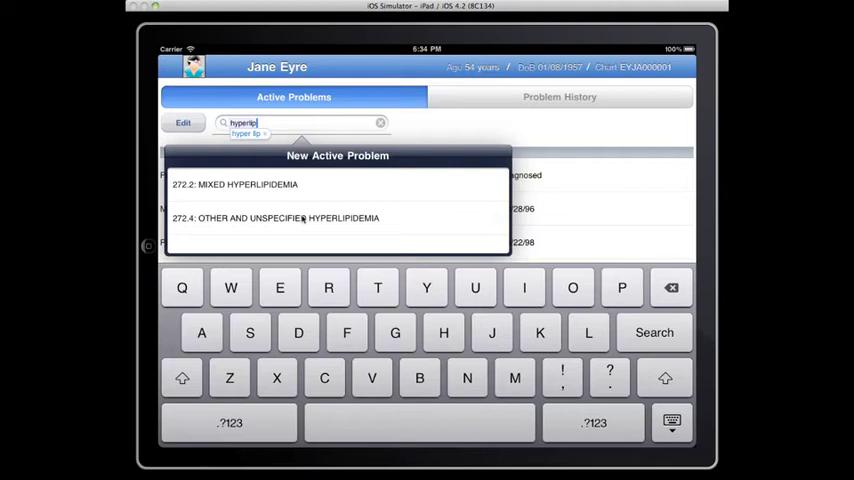
# Add 272.4 Other and Unspecified Hyperlipidemia as an Active problem and save it
pyautogui.click(300, 218)
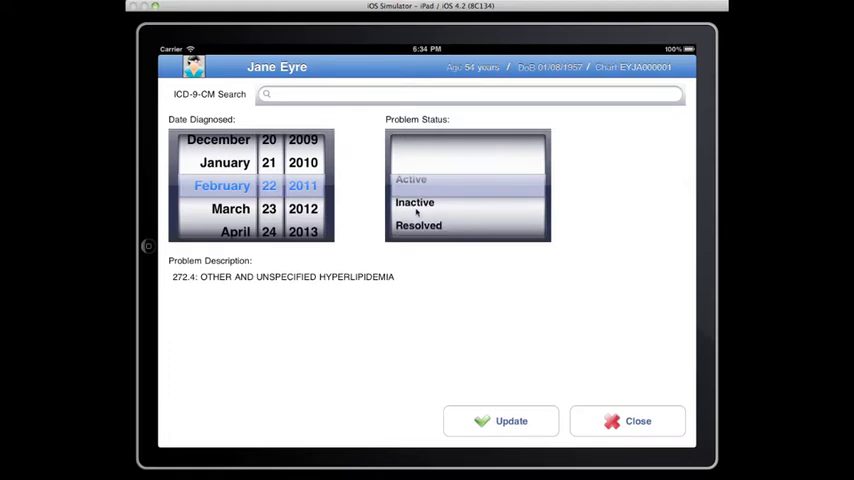
pyautogui.moveTo(417, 214)
pyautogui.mouseDown()
pyautogui.moveTo(417, 170)
pyautogui.moveTo(422, 218)
pyautogui.mouseUp()
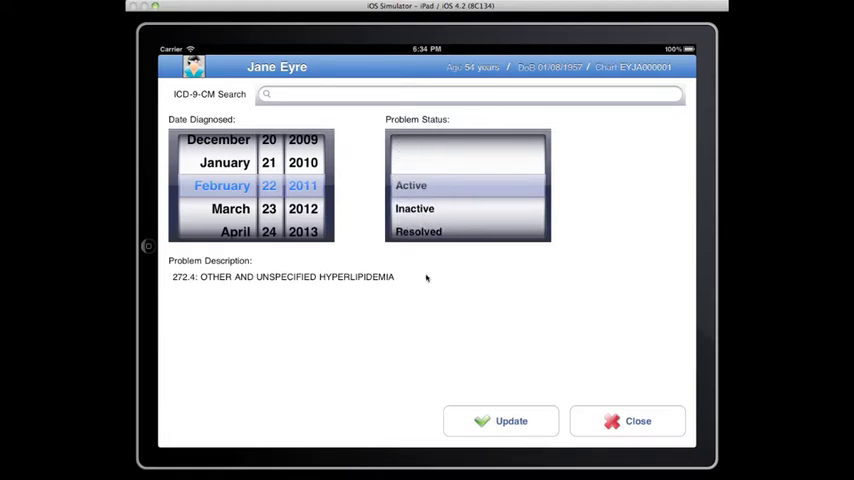
pyautogui.click(500, 424)
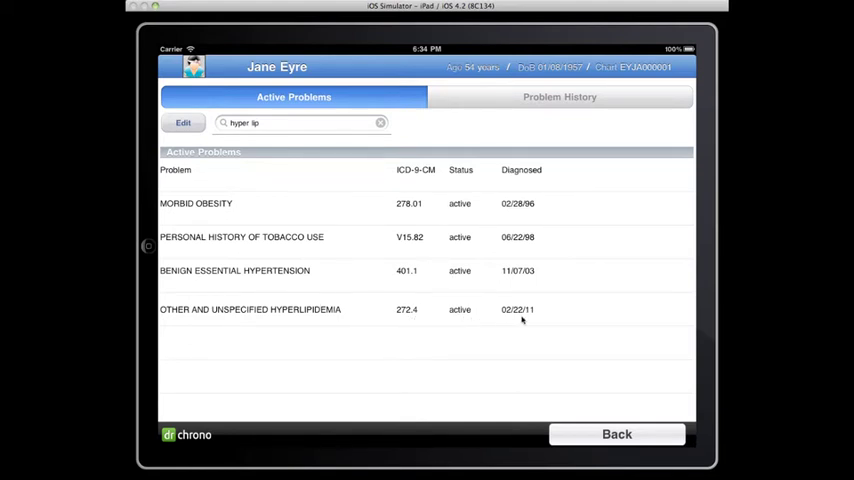
# Review the problem history with the new hyperlipidemia entry, then return to the chart
pyautogui.click(496, 101)
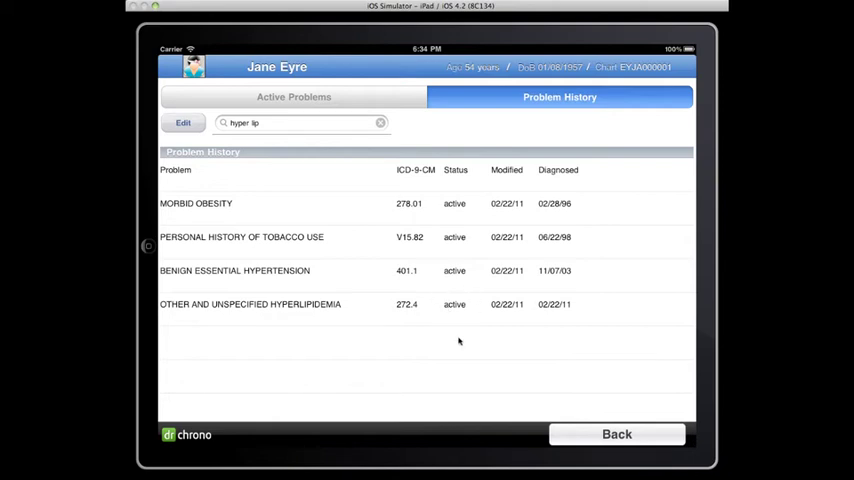
pyautogui.click(589, 434)
# Show Jane Eyre's allergy list with its active sulfonamide allergy
pyautogui.click(459, 243)
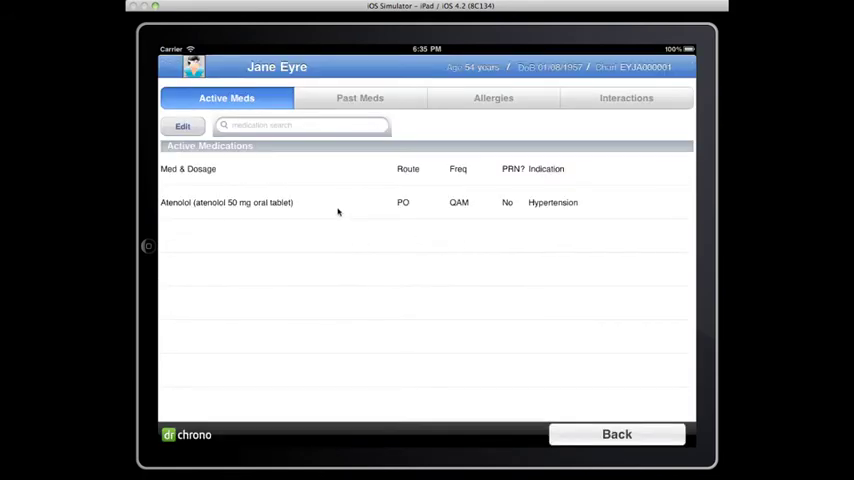
pyautogui.click(470, 99)
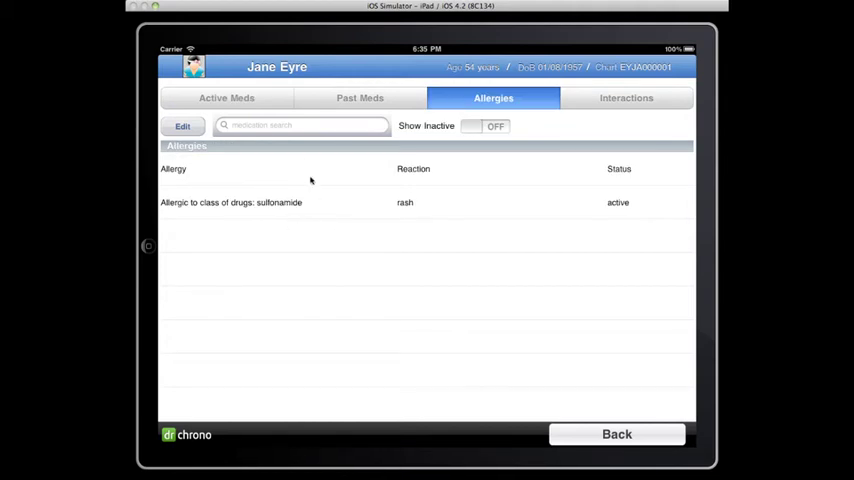
# Add an active niacin allergy with 'flushing' as the reaction and save it
pyautogui.click(309, 128)
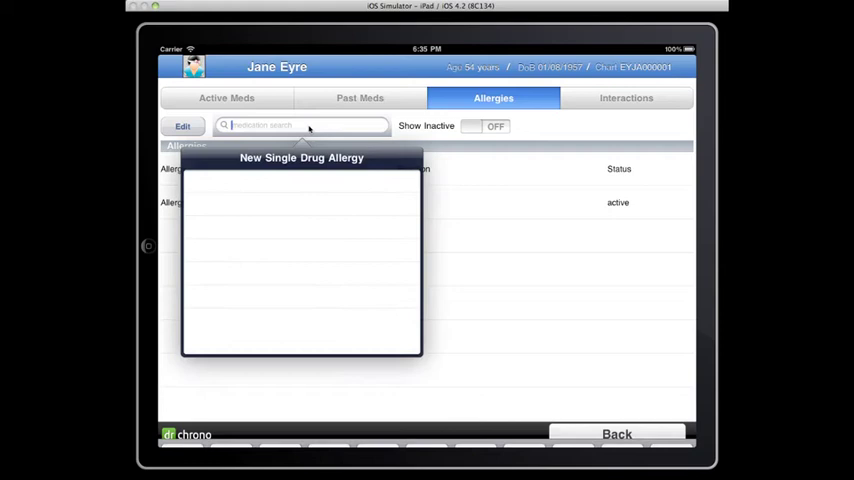
pyautogui.write('niacin')
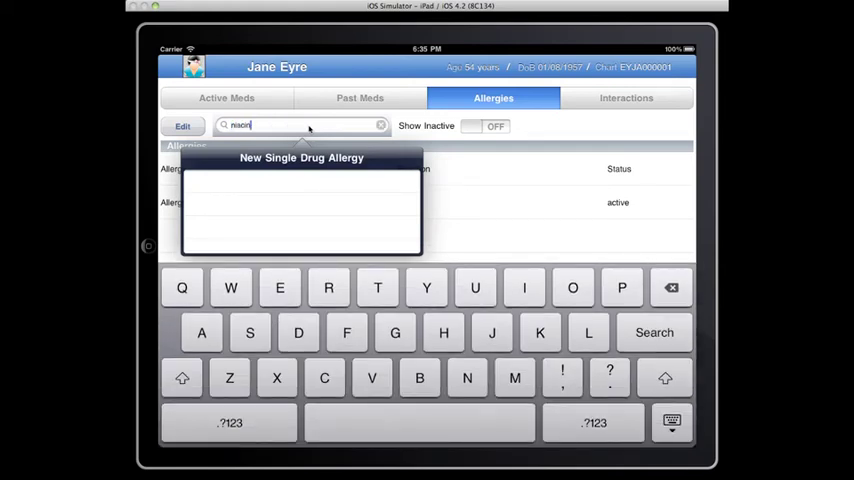
pyautogui.click(282, 181)
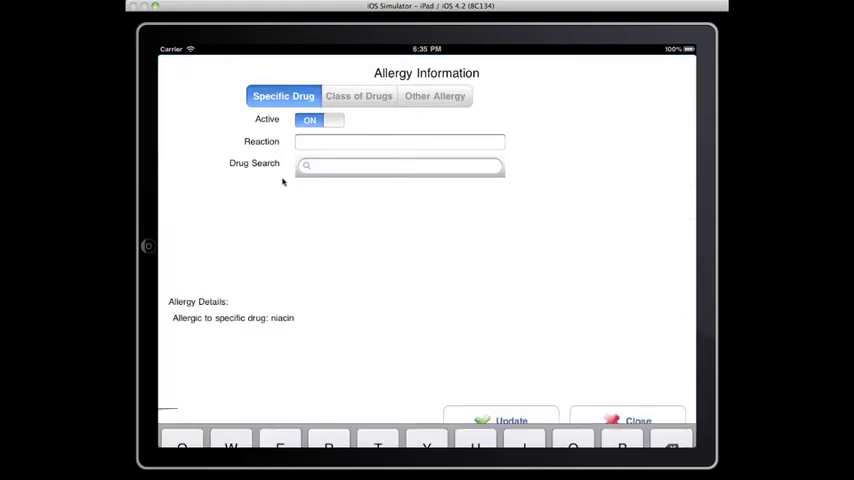
pyautogui.click(326, 140)
pyautogui.write('flu')
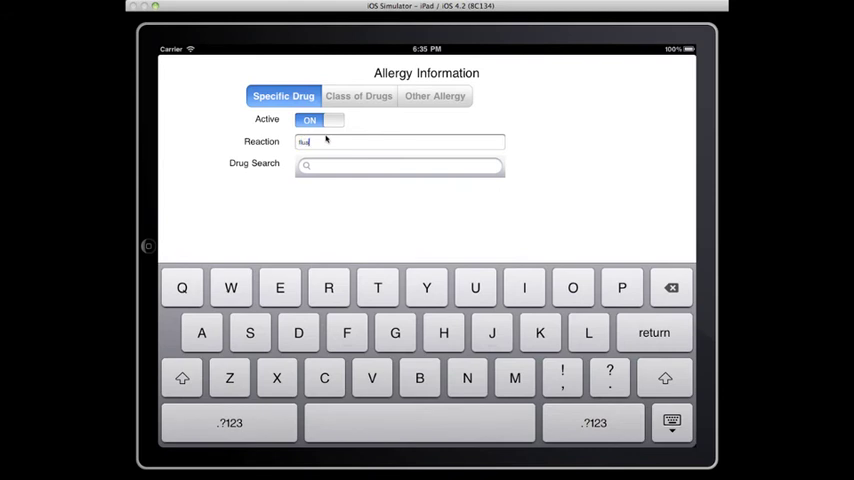
pyautogui.write('shing')
pyautogui.click(672, 422)
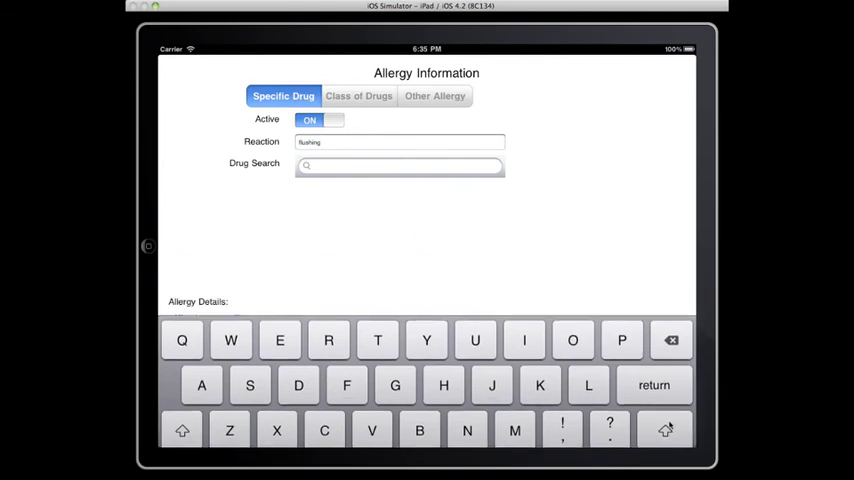
pyautogui.click(511, 421)
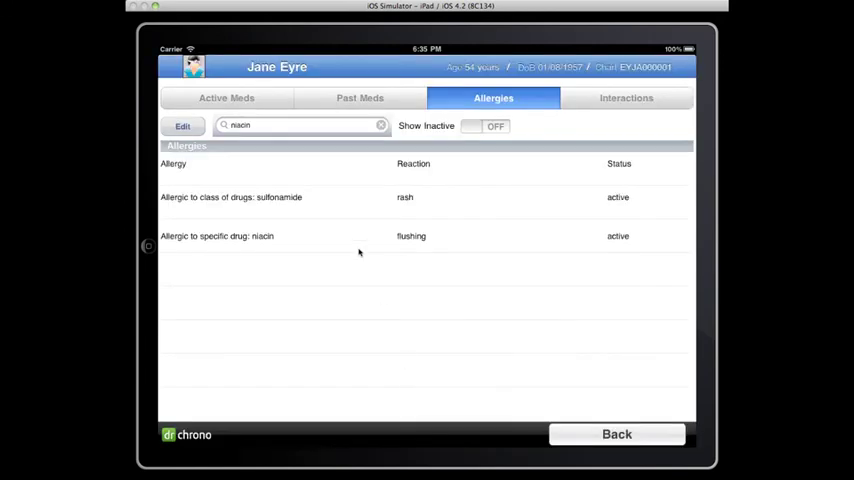
# Add simvastatin 20 mg oral tablet, PO, QAM to active meds and return to the chart
pyautogui.click(267, 105)
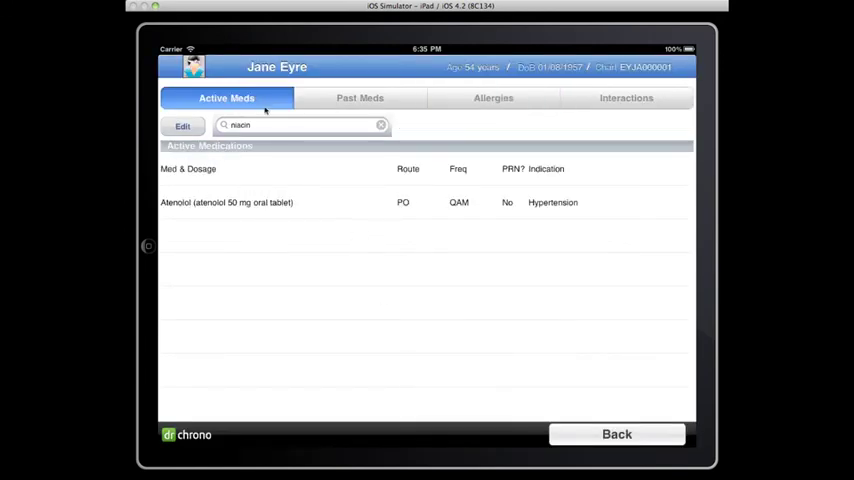
pyautogui.click(380, 125)
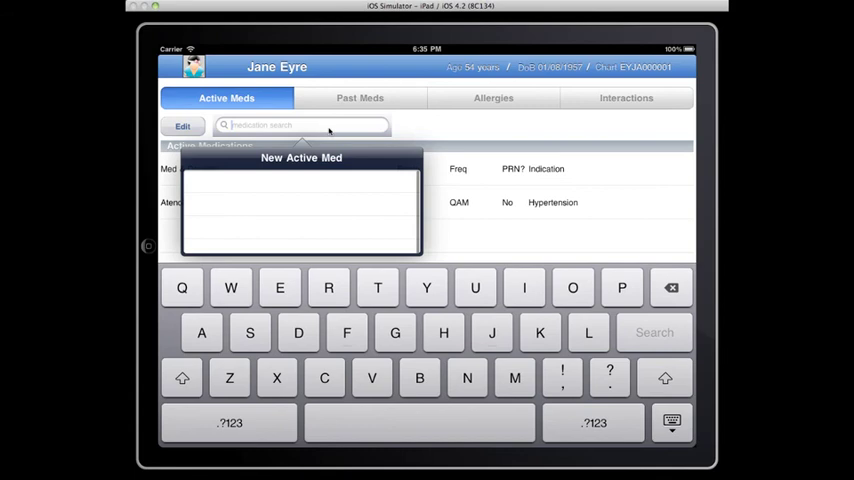
pyautogui.write('simvas')
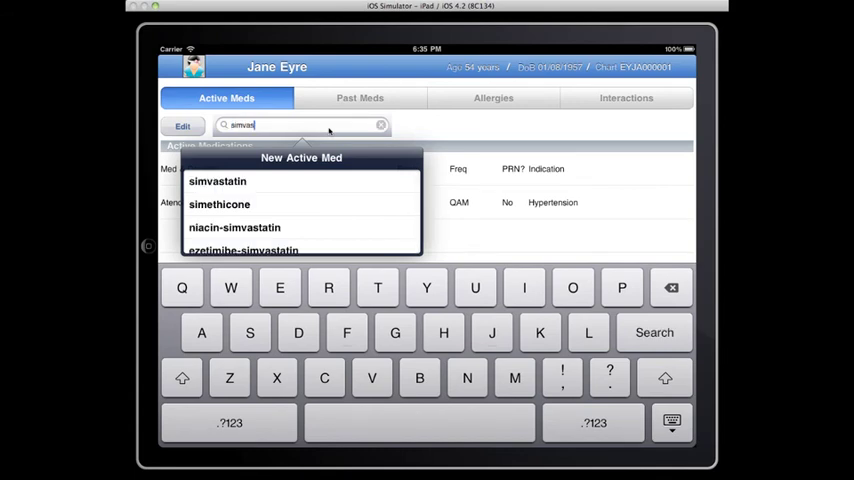
pyautogui.click(287, 186)
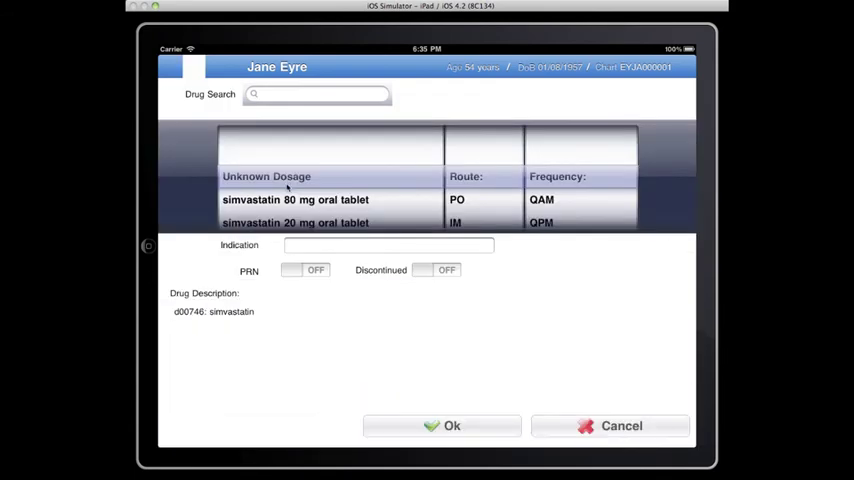
pyautogui.moveTo(316, 198)
pyautogui.mouseDown()
pyautogui.moveTo(316, 181)
pyautogui.moveTo(330, 175)
pyautogui.mouseUp()
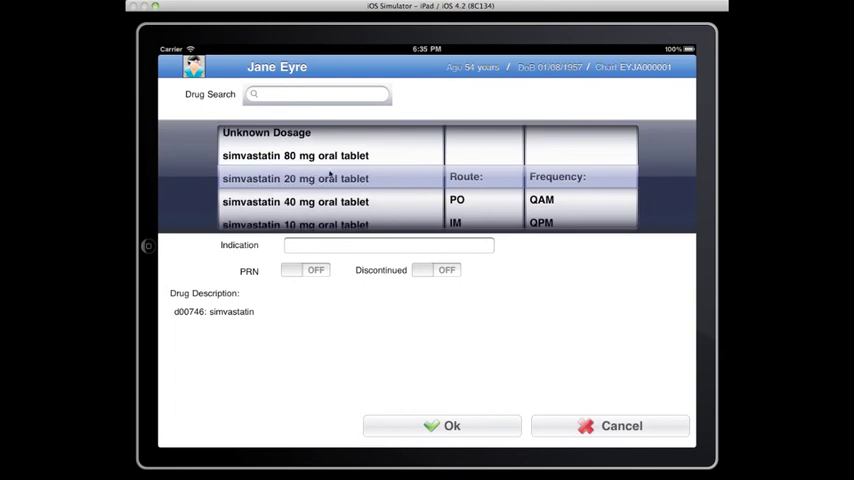
pyautogui.click(457, 199)
pyautogui.click(541, 199)
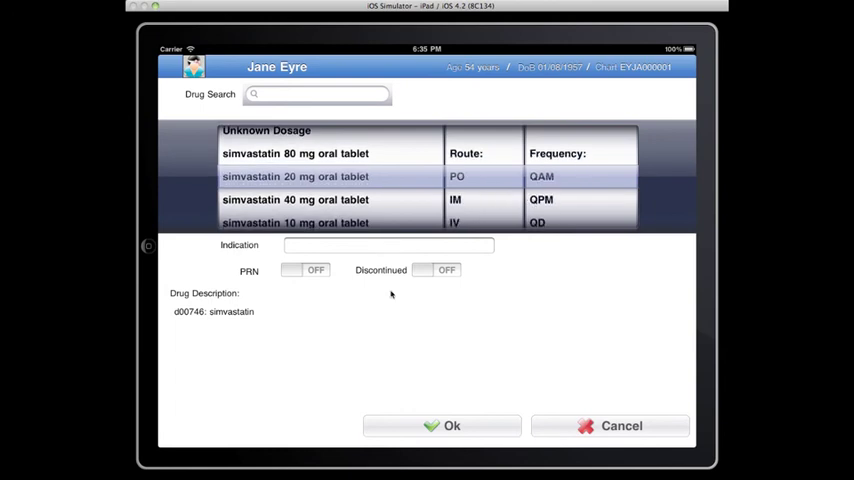
pyautogui.click(437, 427)
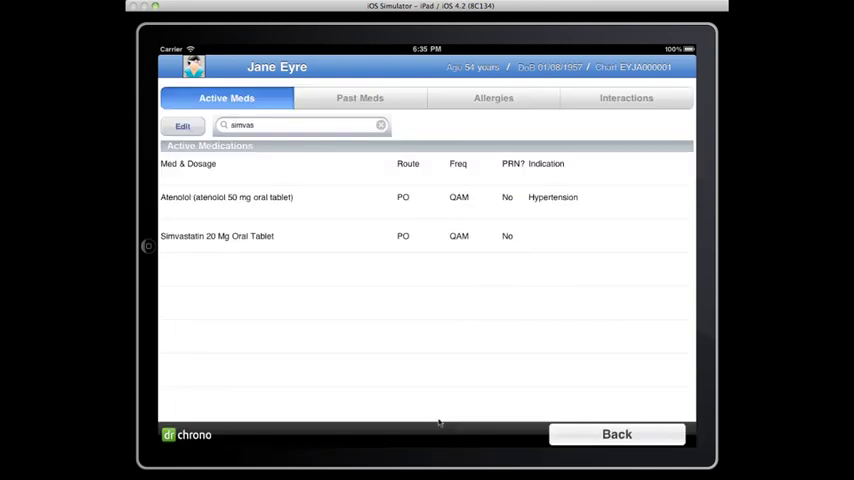
pyautogui.click(566, 437)
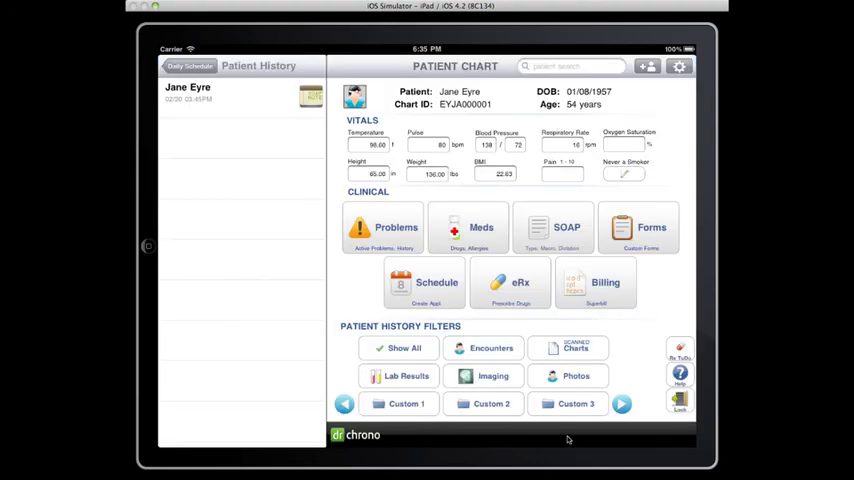